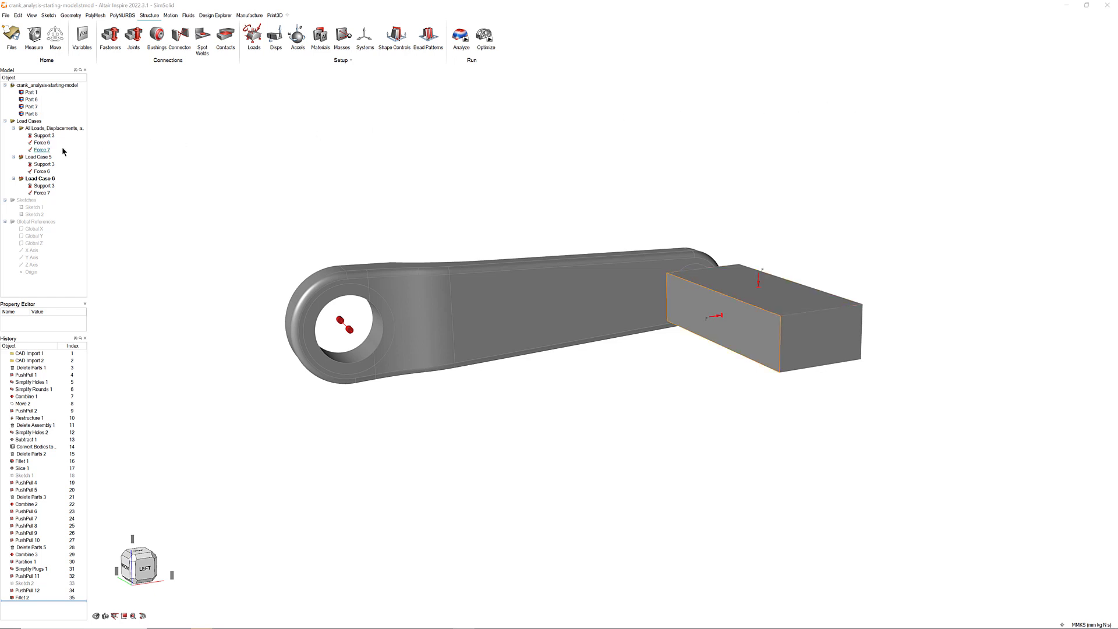
- Bring up the crank part's material options and dismiss them without choosing a material
right_click(494, 299)
mouse_move(510, 303)
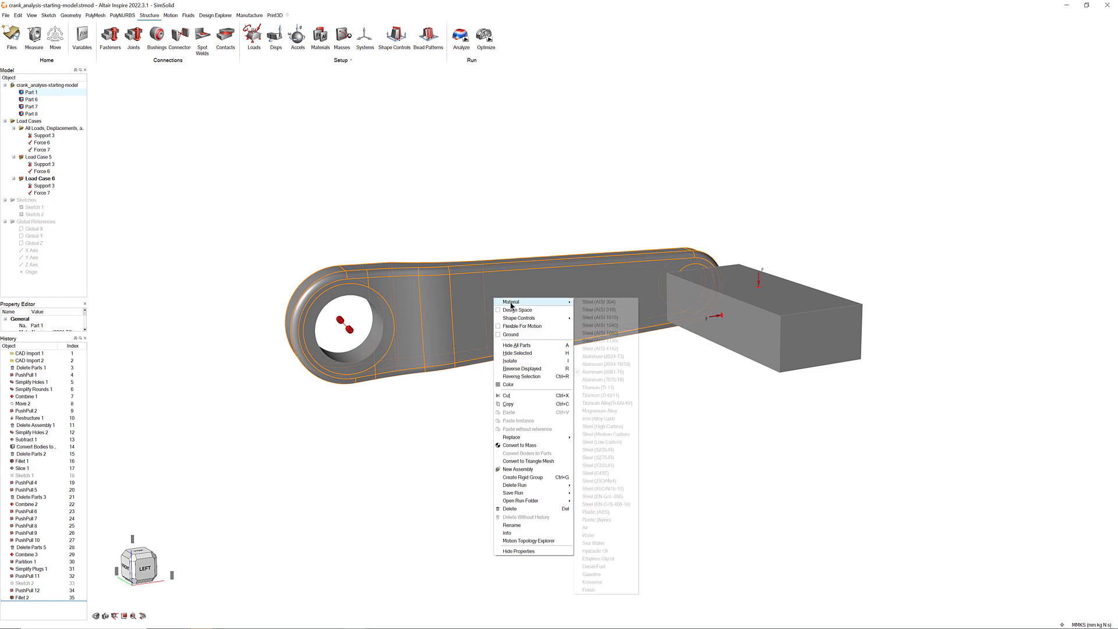
click(675, 382)
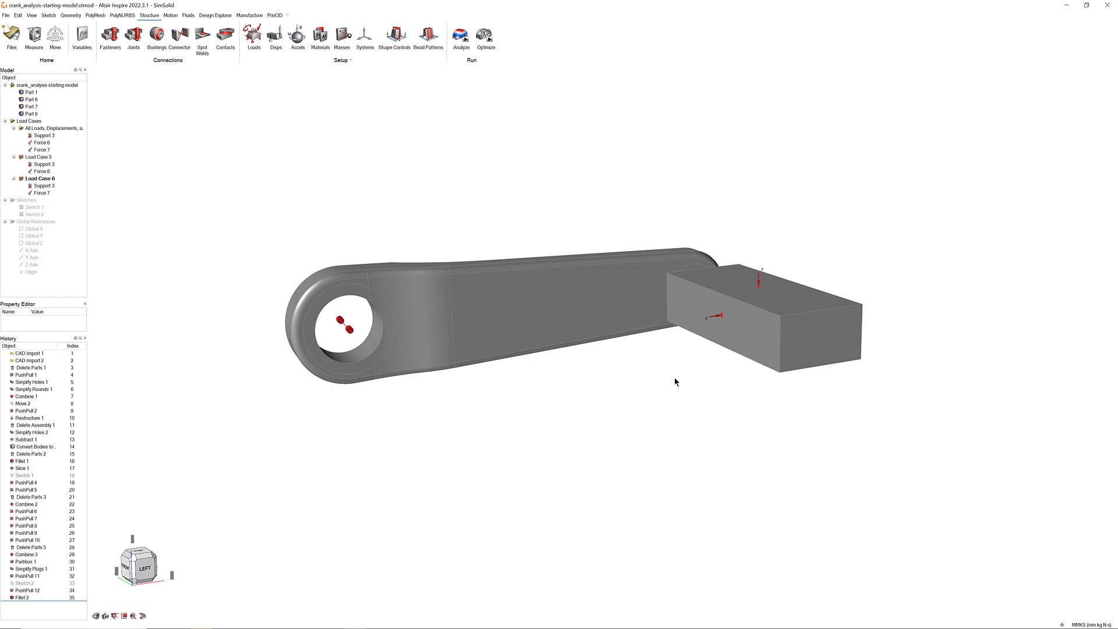
- In Preferences, set Run Options > Analysis solver to OptiStruct, accepting the invalidated-contacts warning
click(6, 15)
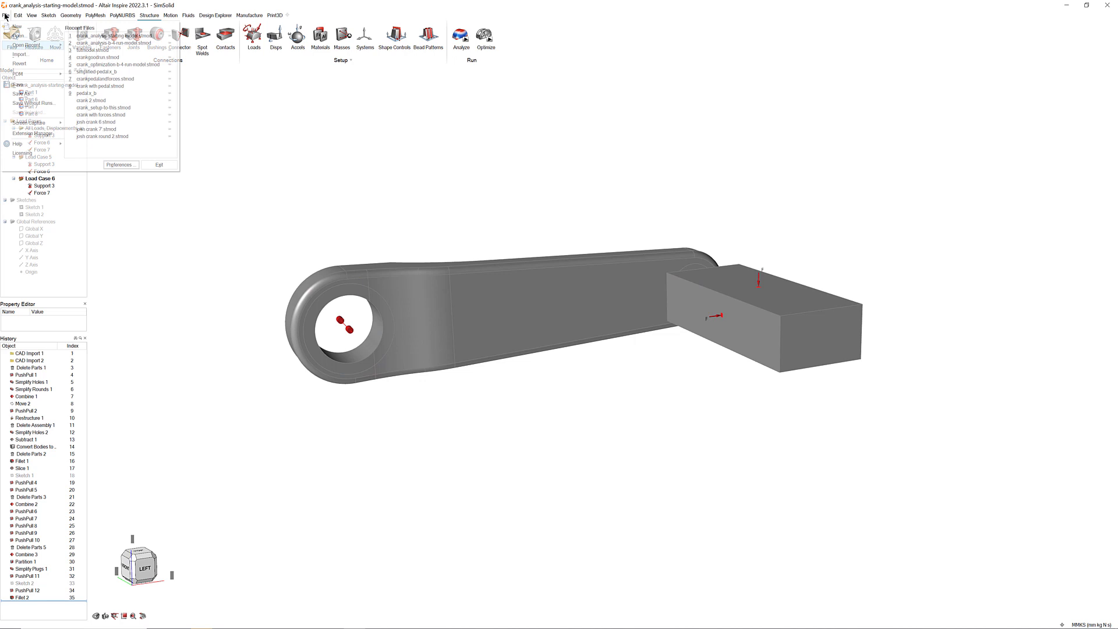
click(122, 166)
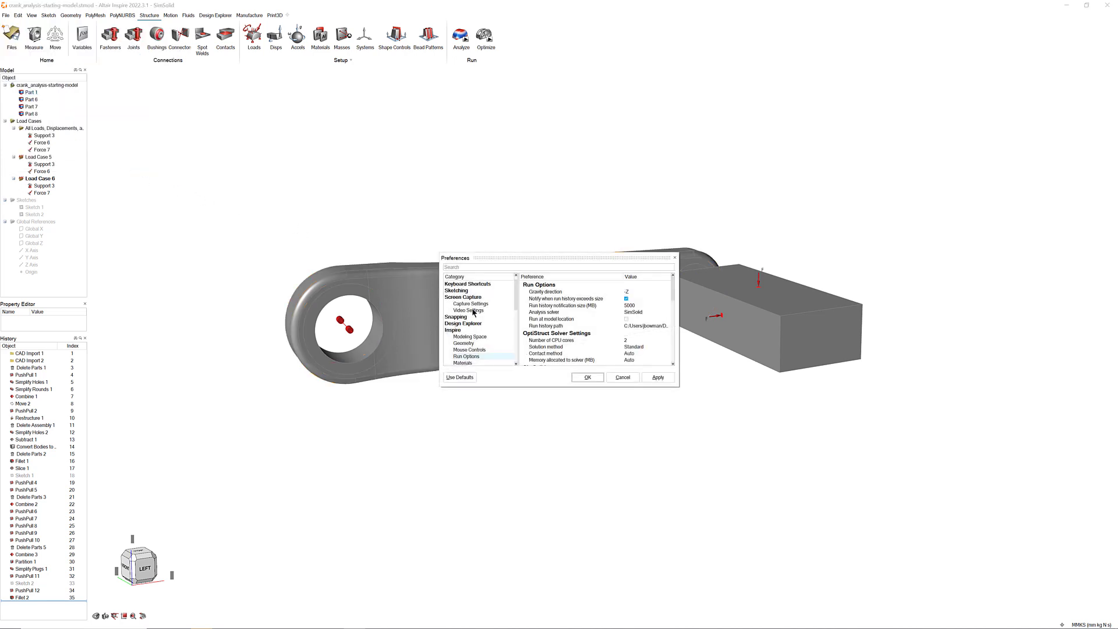
click(633, 312)
click(635, 324)
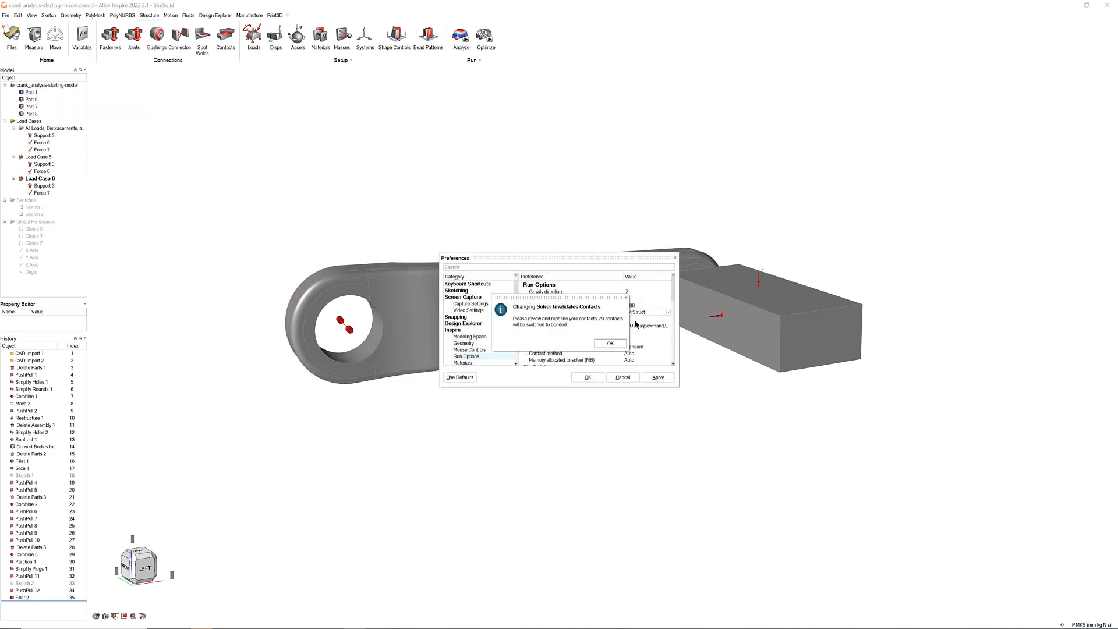
click(611, 343)
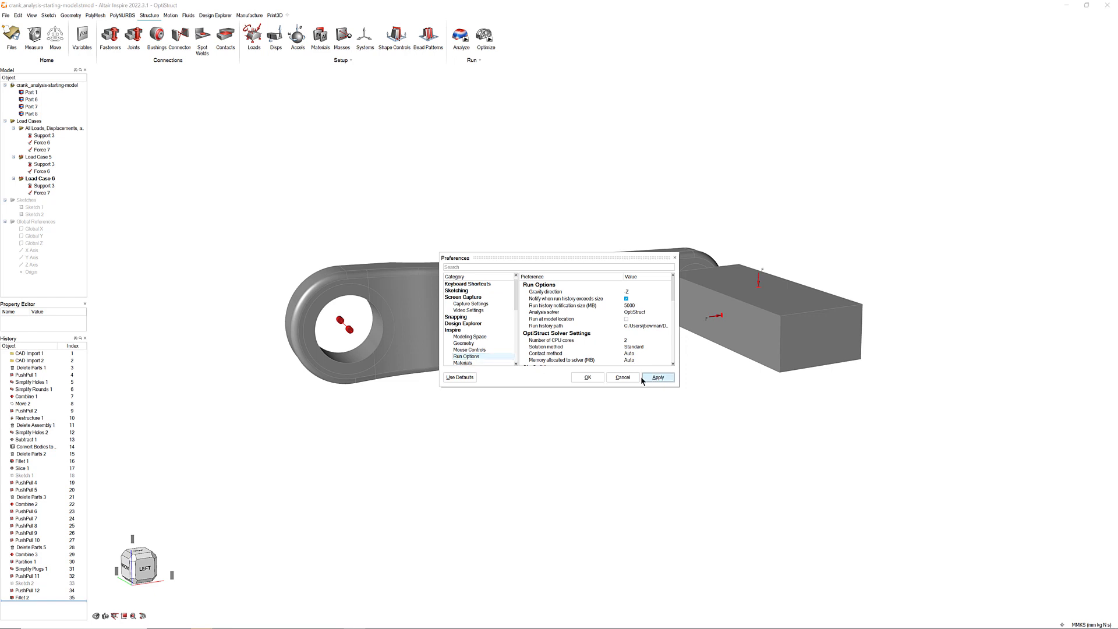
click(591, 378)
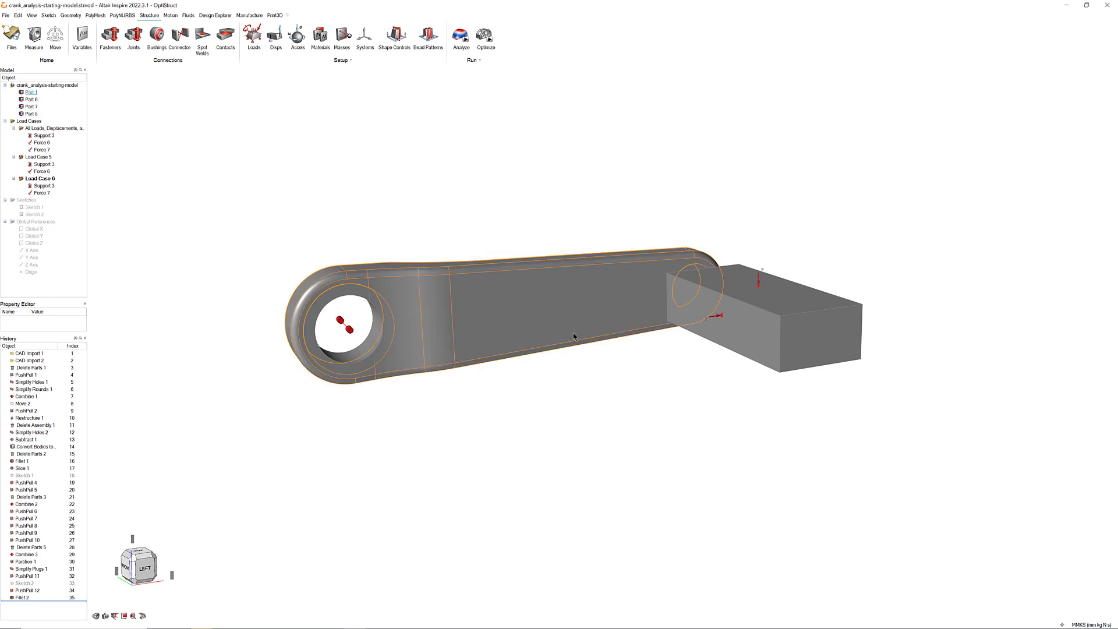
- Designate the crank arm part as a Design Space from its context menu, then clear the selection
click(569, 322)
right_click(569, 322)
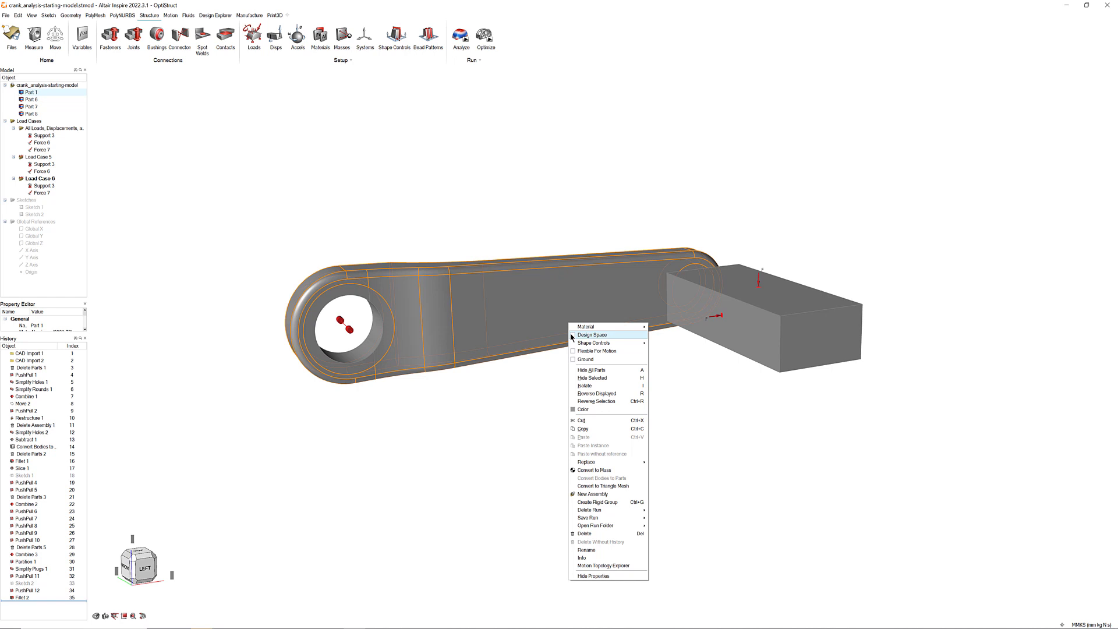
click(571, 335)
click(584, 375)
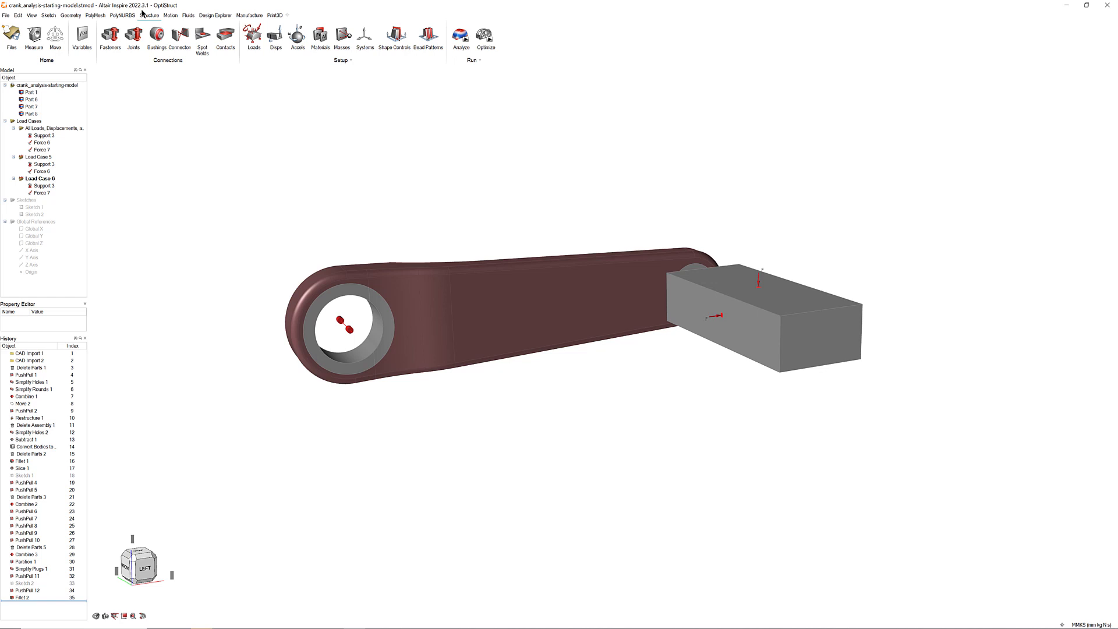
- Apply a Single Draw shape control to the crank body using the vertical draw plane
click(393, 40)
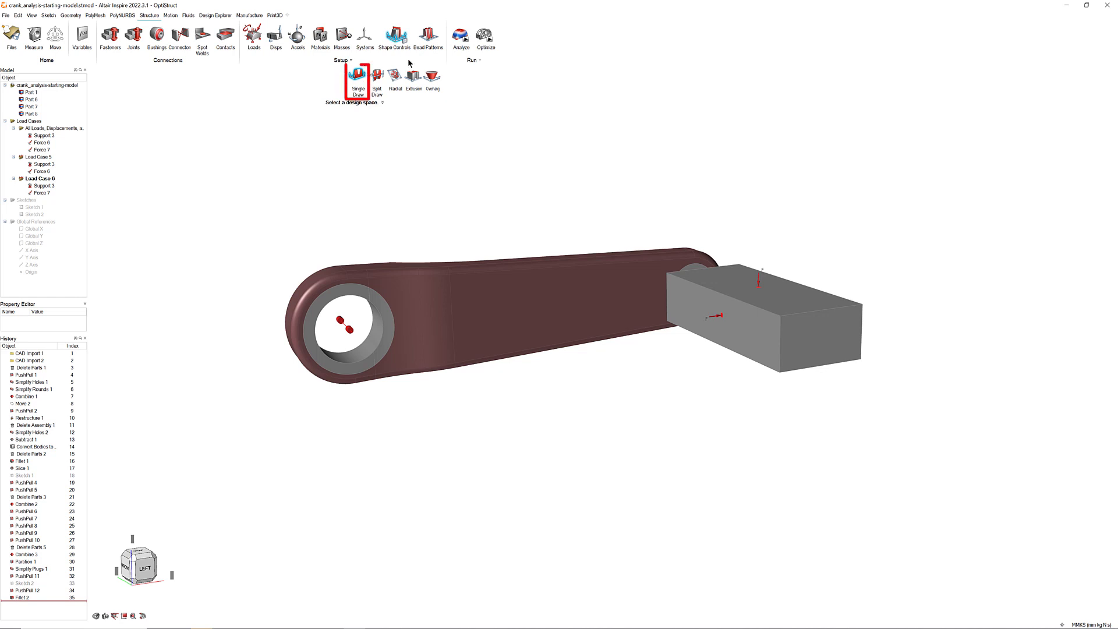
right_drag(487, 142, 511, 297)
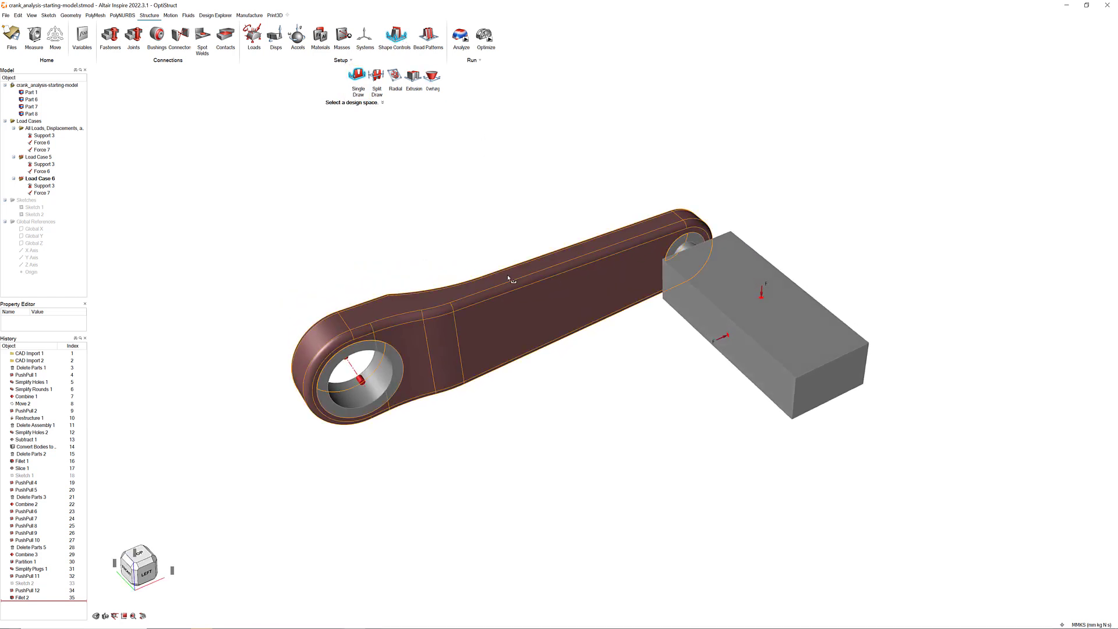
click(509, 298)
right_drag(514, 425, 501, 329)
click(356, 215)
mouse_move(381, 165)
right_down()
mouse_move(890, 434)
mouse_move(489, 489)
mouse_move(582, 489)
mouse_move(524, 488)
mouse_move(683, 451)
right_up()
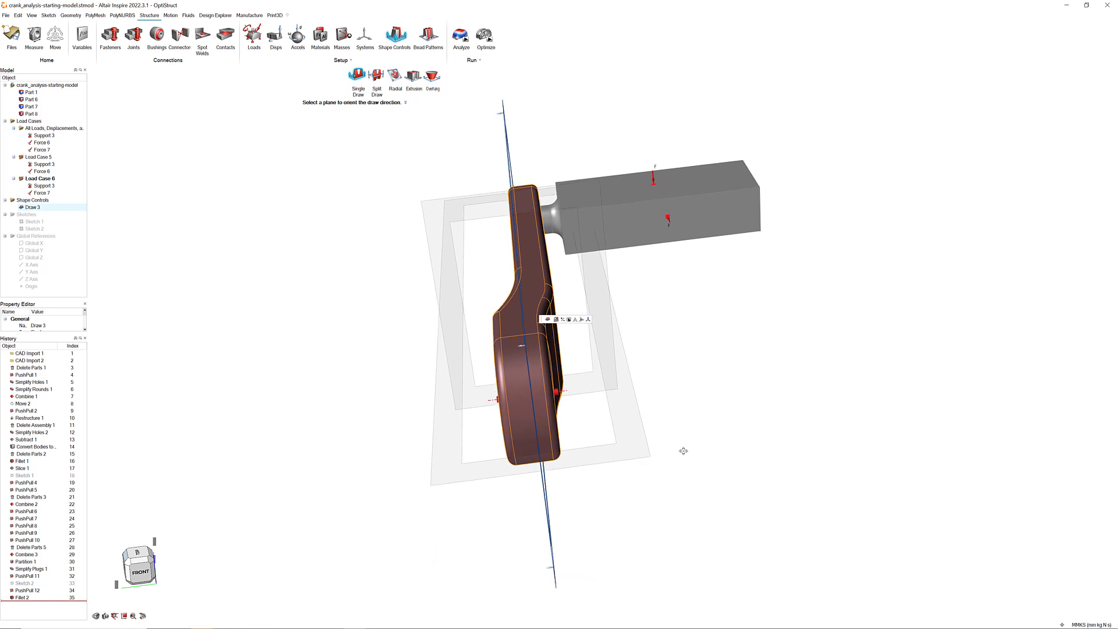
- Shift the draw plane 12.1774 mm along Y, then finish and deselect the crank
click(575, 319)
mouse_move(480, 309)
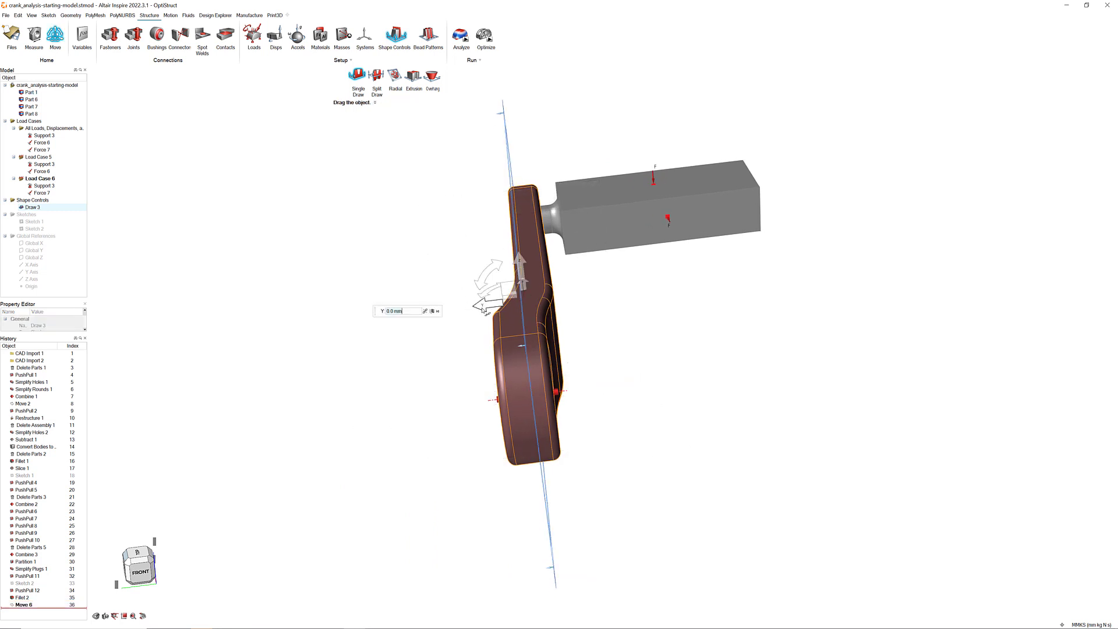
right_drag(492, 309, 495, 297)
drag(495, 297, 495, 319)
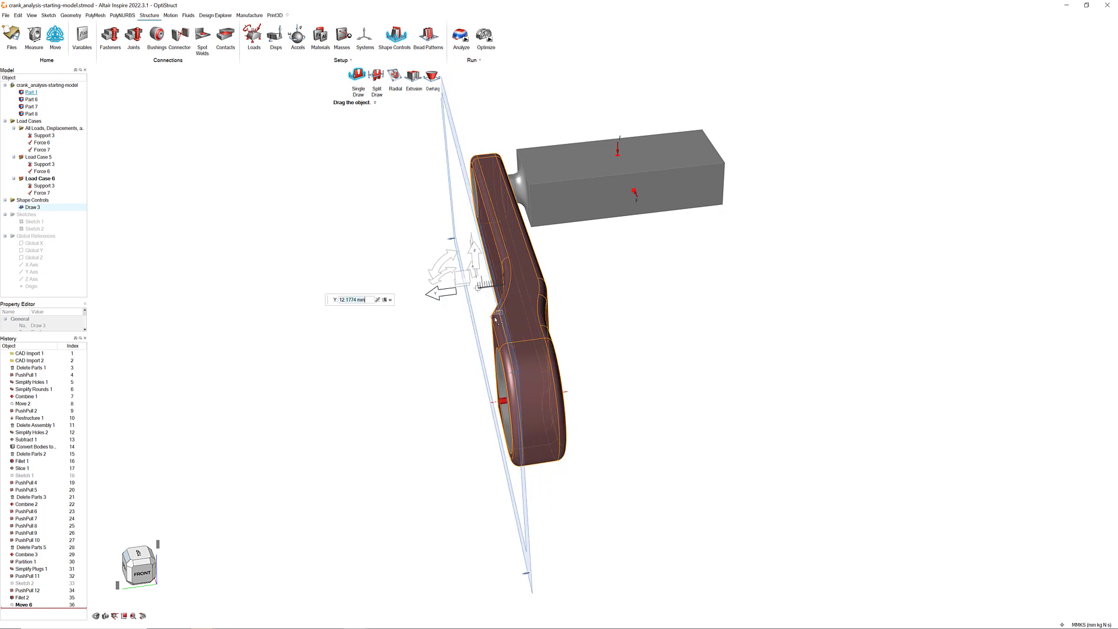
mouse_move(574, 324)
right_down()
mouse_move(594, 312)
mouse_move(589, 276)
mouse_move(606, 315)
right_up()
right_click(623, 357)
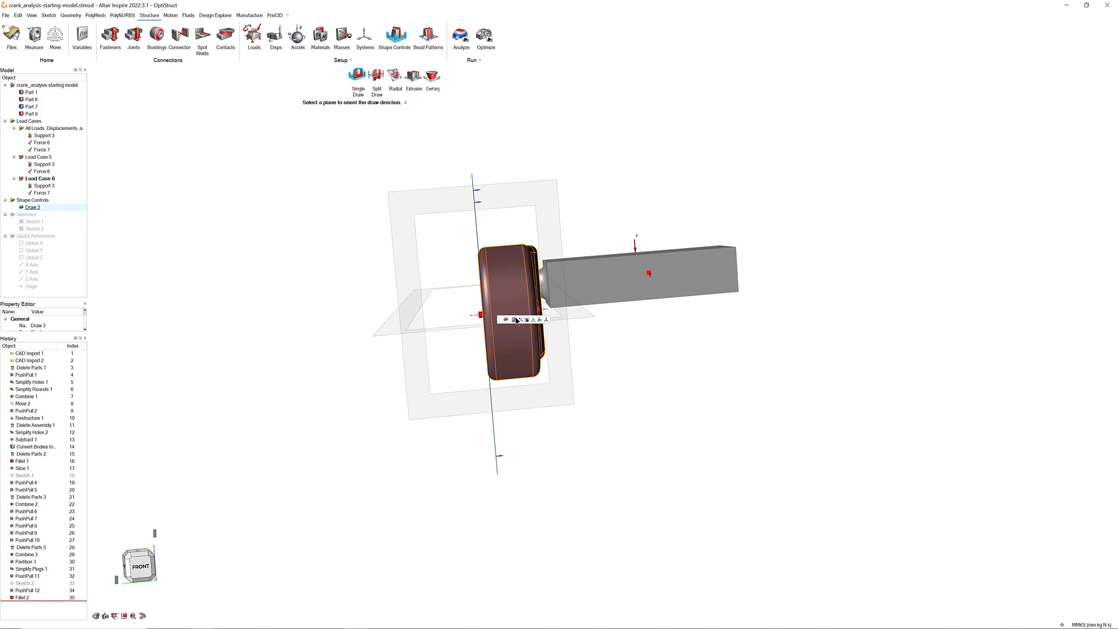
click(631, 343)
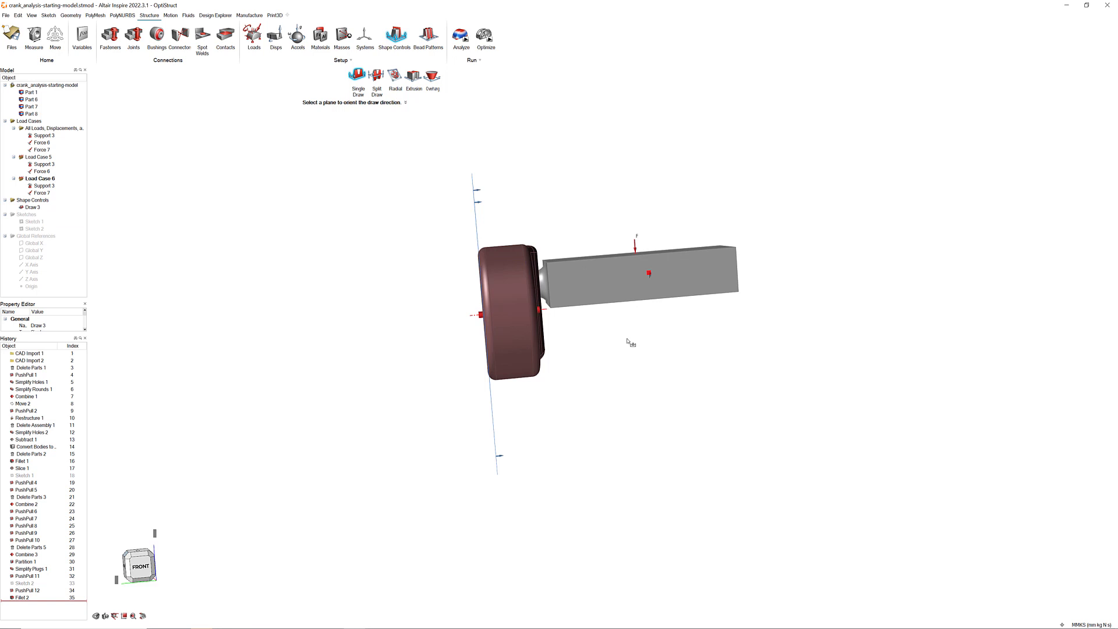
- Apply Symmetric shape control planes to the crank, then orbit to an oblique view of crank and block
key(Escape)
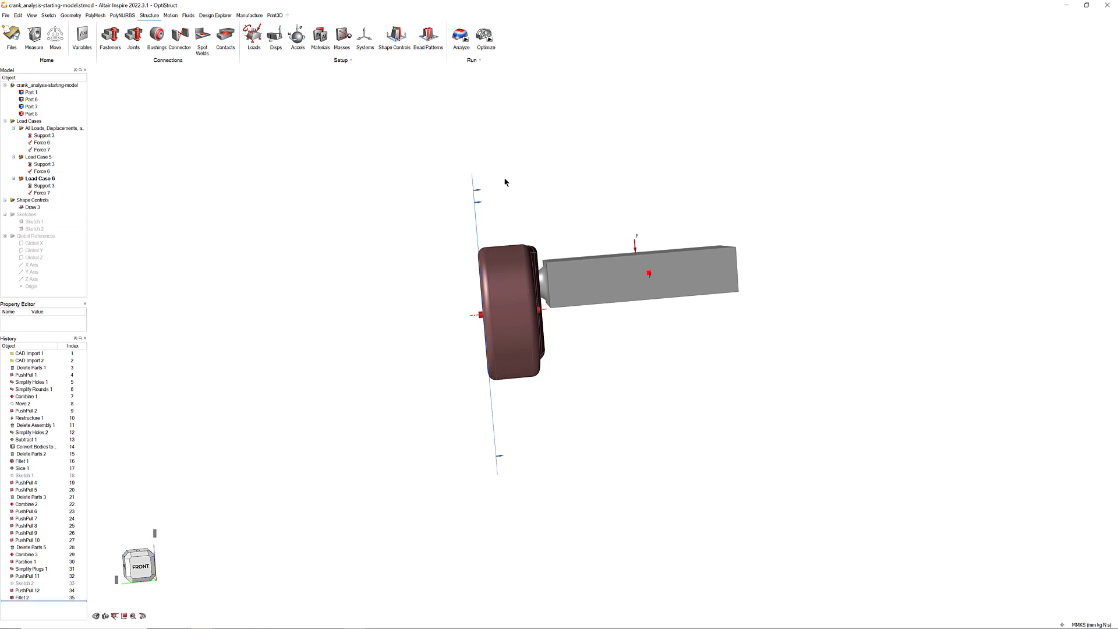
click(399, 32)
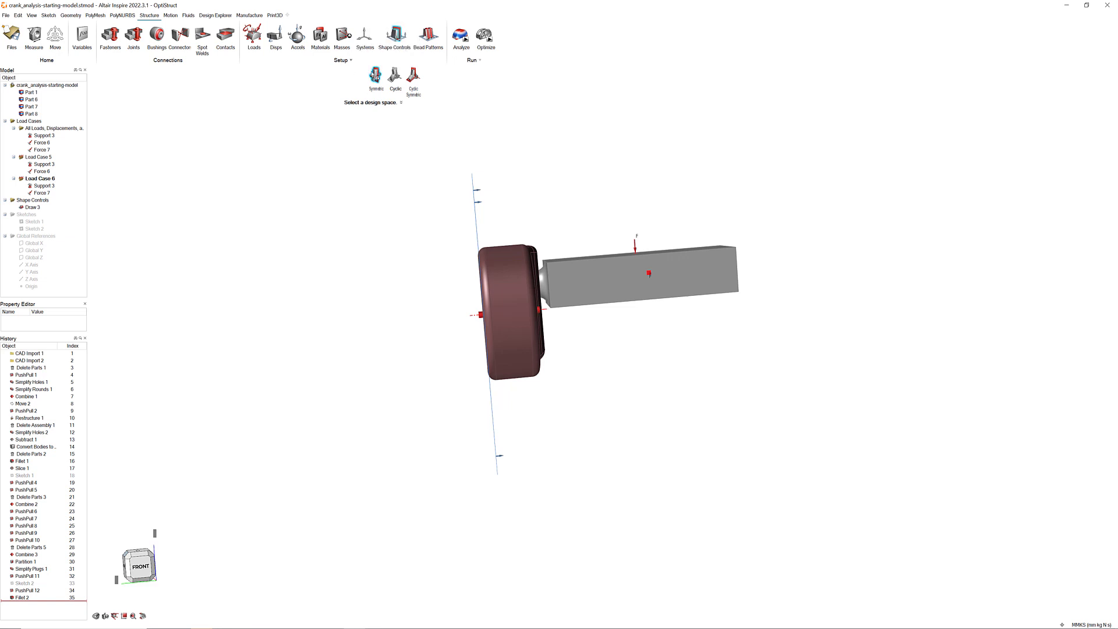
right_drag(402, 239, 531, 270)
click(531, 270)
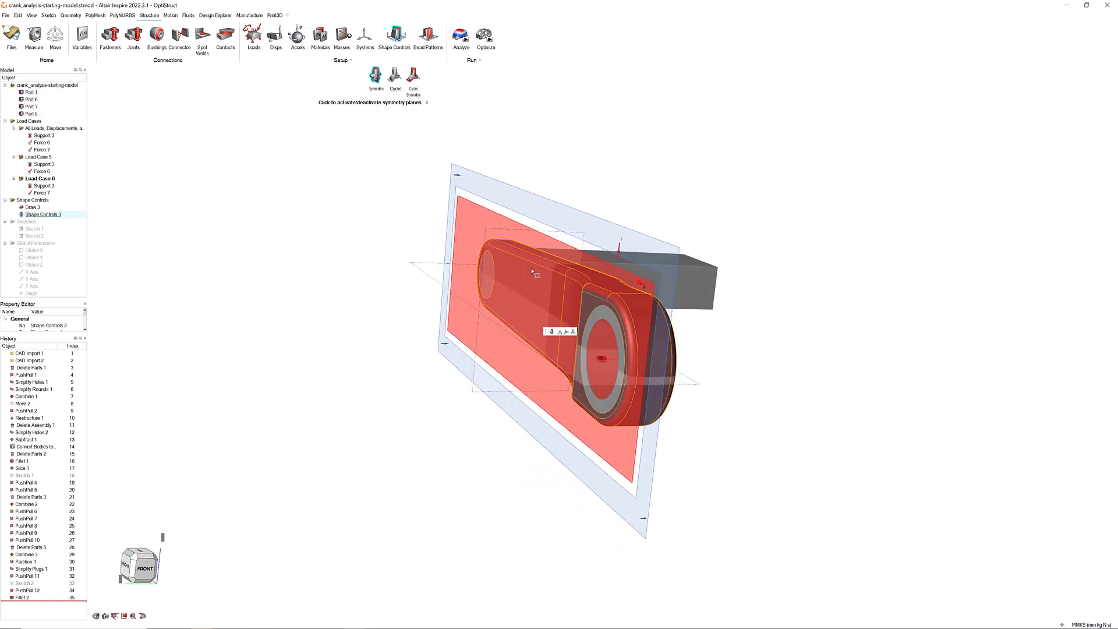
right_click(762, 272)
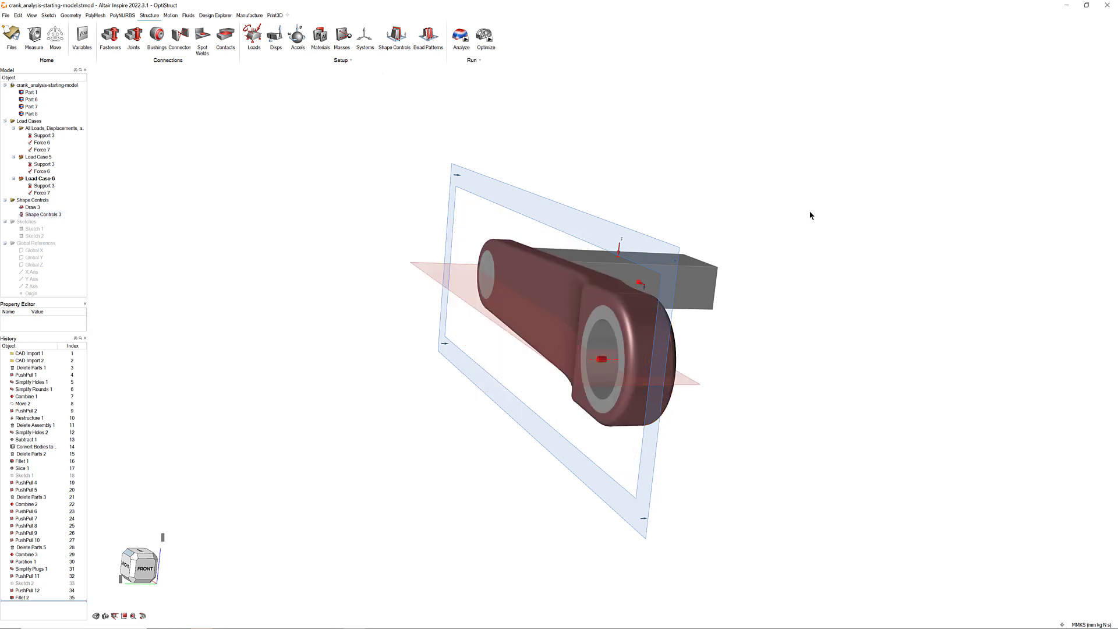
right_drag(809, 211, 727, 326)
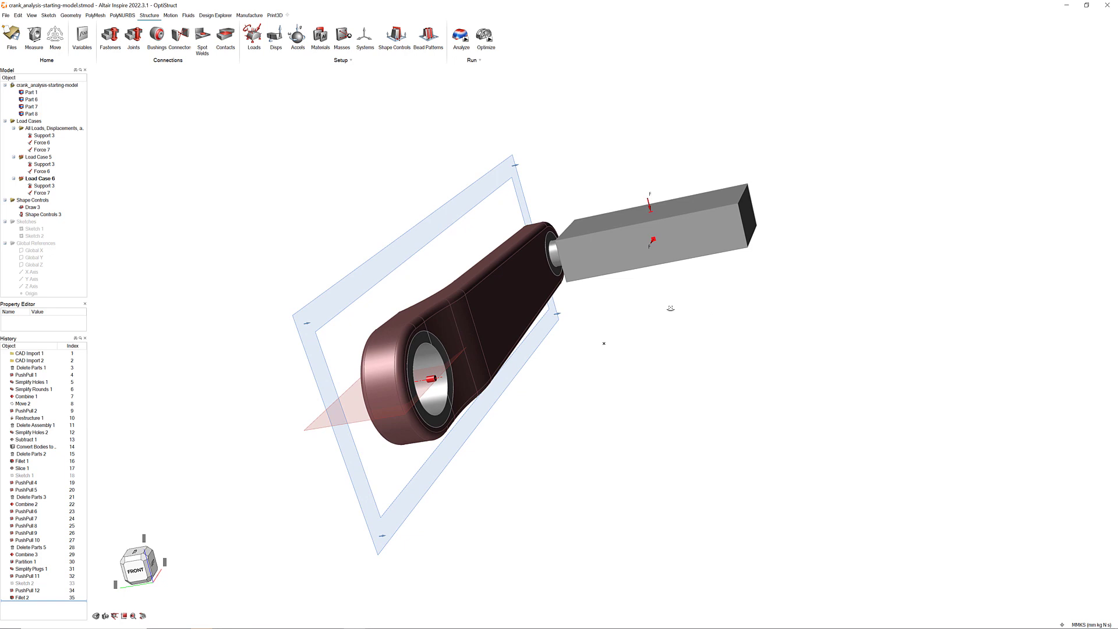
right_drag(692, 453, 784, 494)
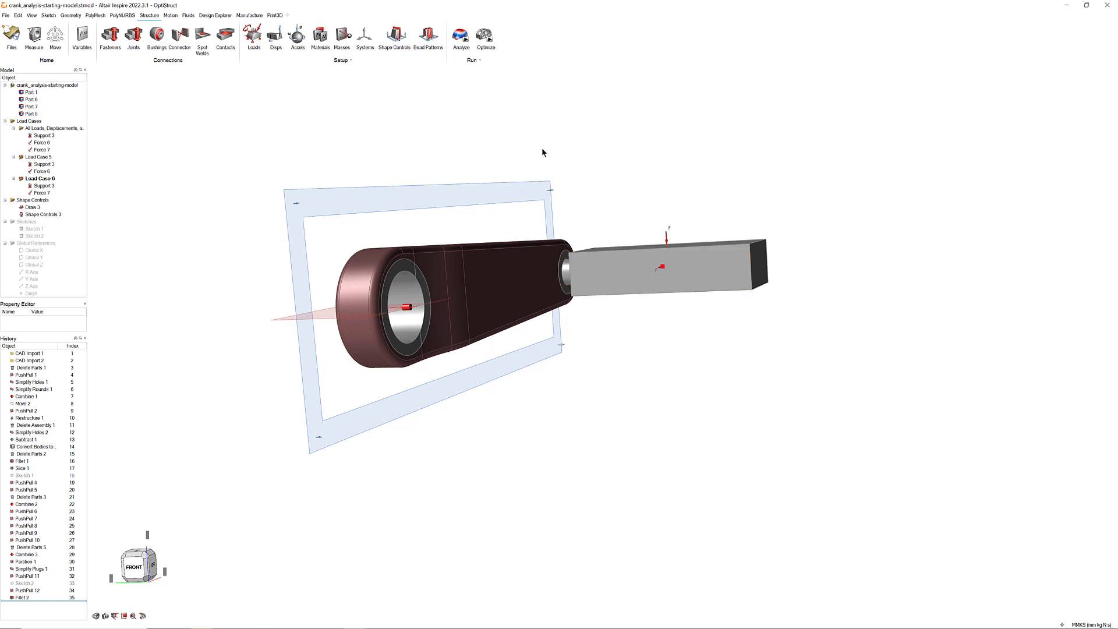
- Configure the optimization for 30% mass with 5 mm minimum and 10 mm maximum thickness
click(490, 40)
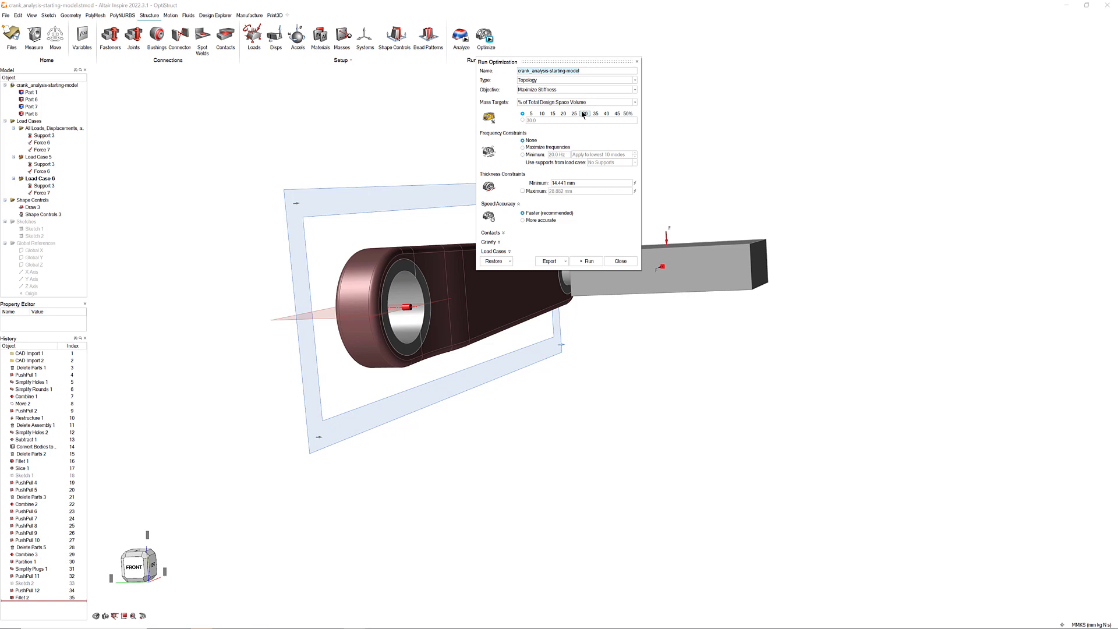
click(554, 182)
triple_click(554, 183)
text(5)
key(Return)
click(528, 193)
click(554, 190)
triple_click(585, 195)
text(10)
key(Return)
- Include Load Cases 5 and 6 and run the topology optimization
click(502, 252)
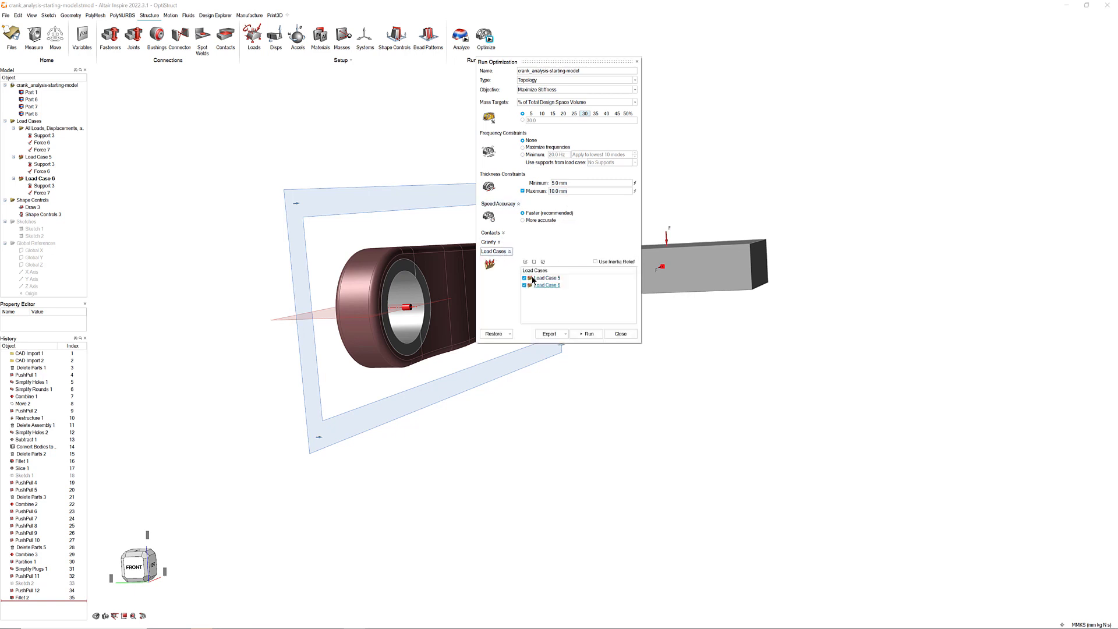
click(589, 334)
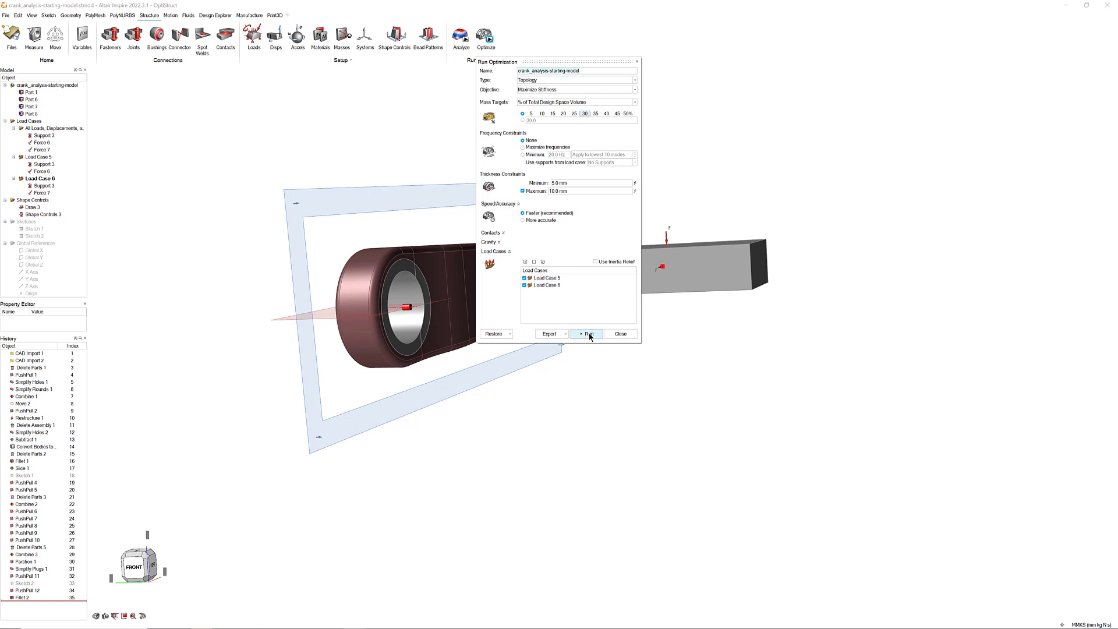
click(589, 334)
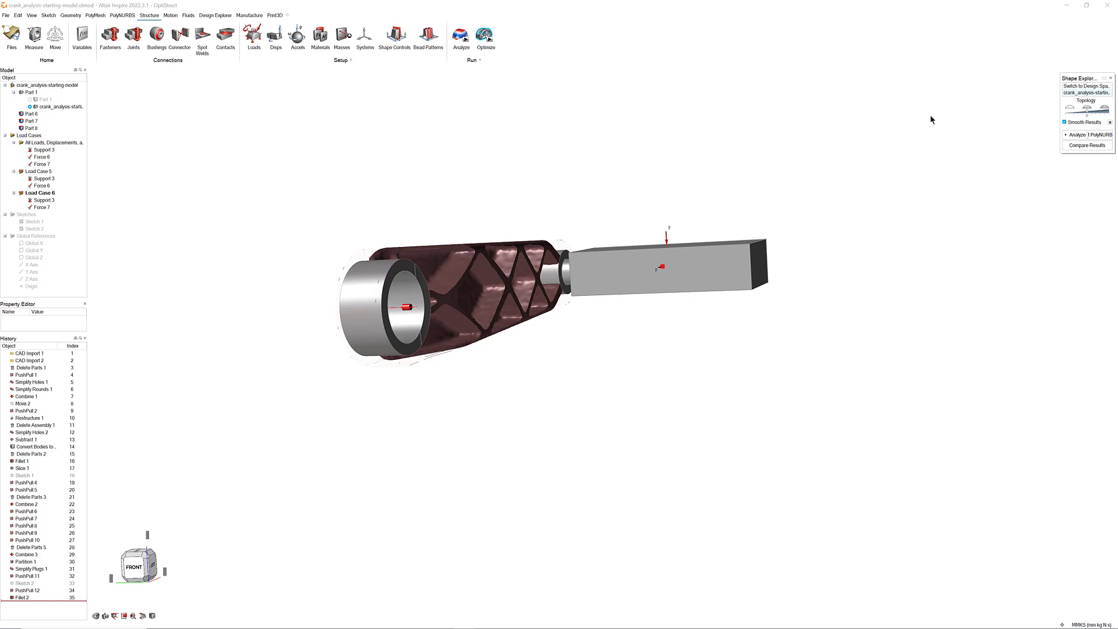
- Lower the Shape Explorer Topology slider and orbit to inspect the X-braced, ribbed crank result
mouse_move(1086, 115)
mouse_down()
mouse_move(1098, 117)
mouse_move(1086, 118)
mouse_up()
right_drag(840, 368, 783, 387)
click(1085, 114)
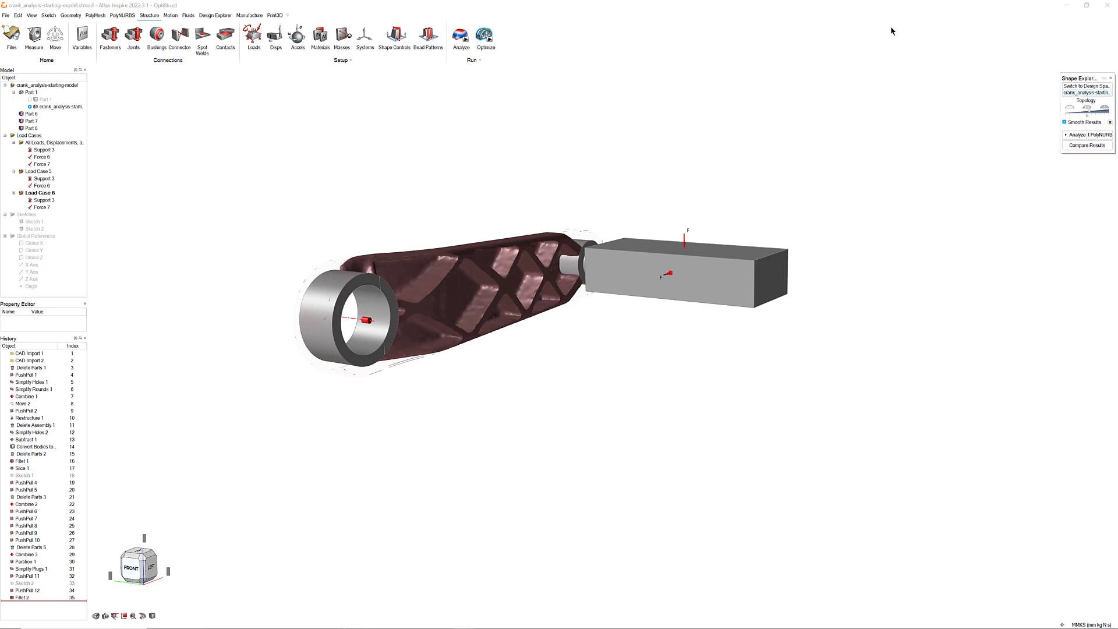
- Show the Compare Results table and select the 0.635 kg total mass value
click(1072, 149)
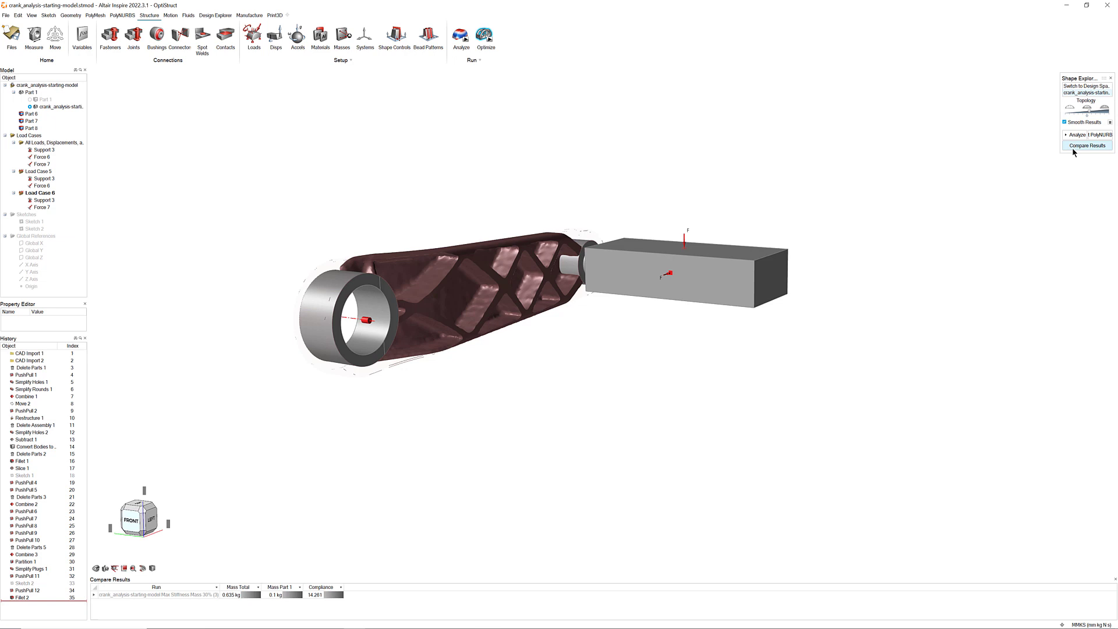
click(229, 595)
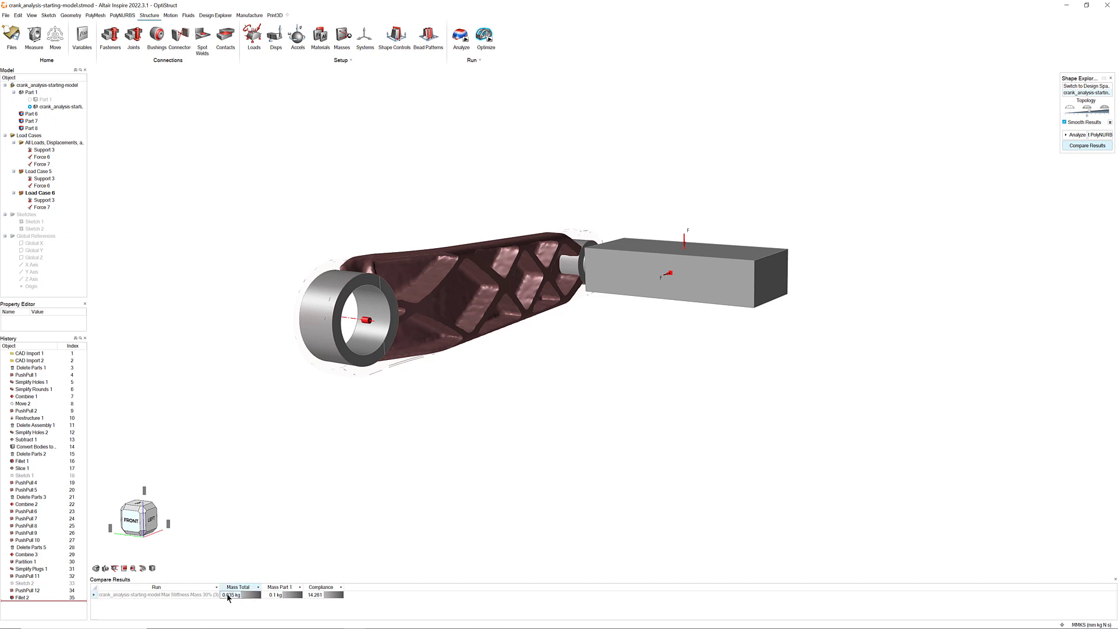